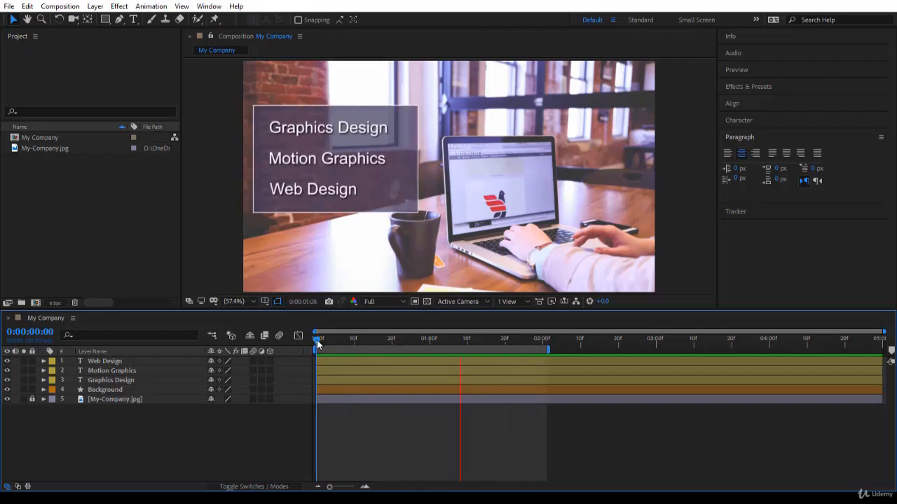
Step: Stop the preview and inspect the Web Design layer's transform properties, leaving the layer collapsed
key(space)
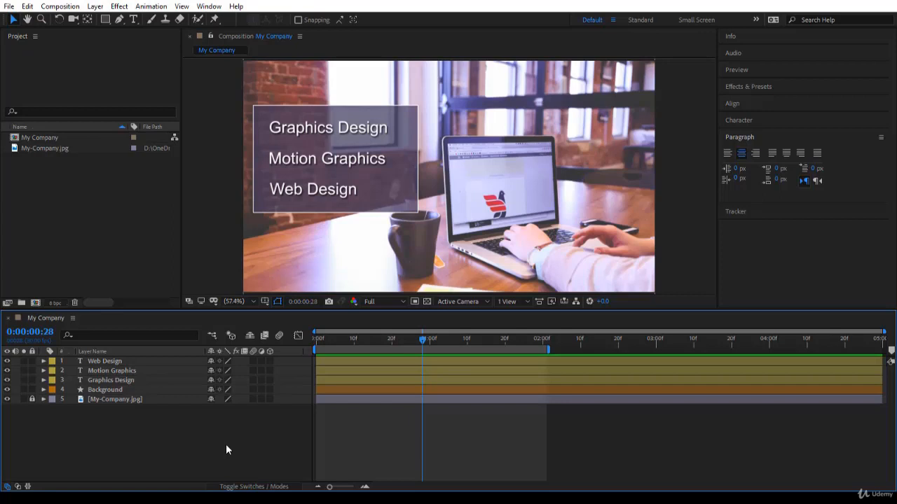
click(70, 361)
click(43, 361)
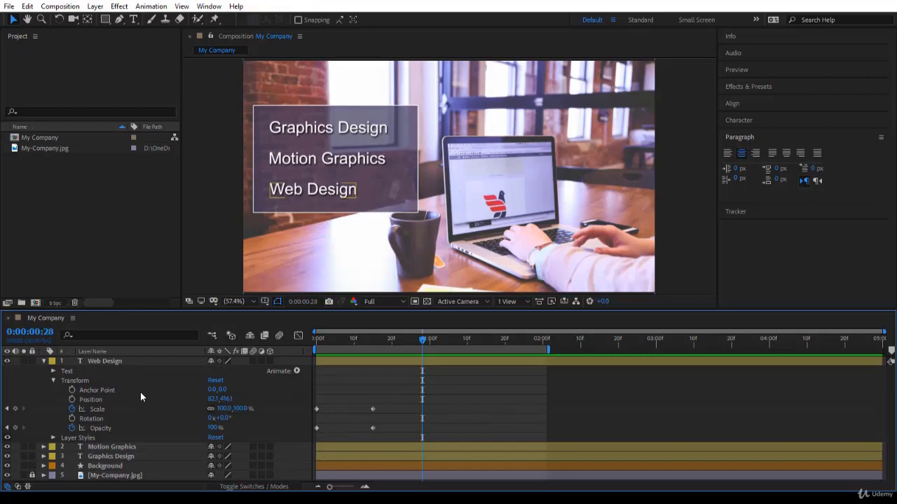
click(54, 380)
click(54, 380)
click(43, 361)
click(89, 454)
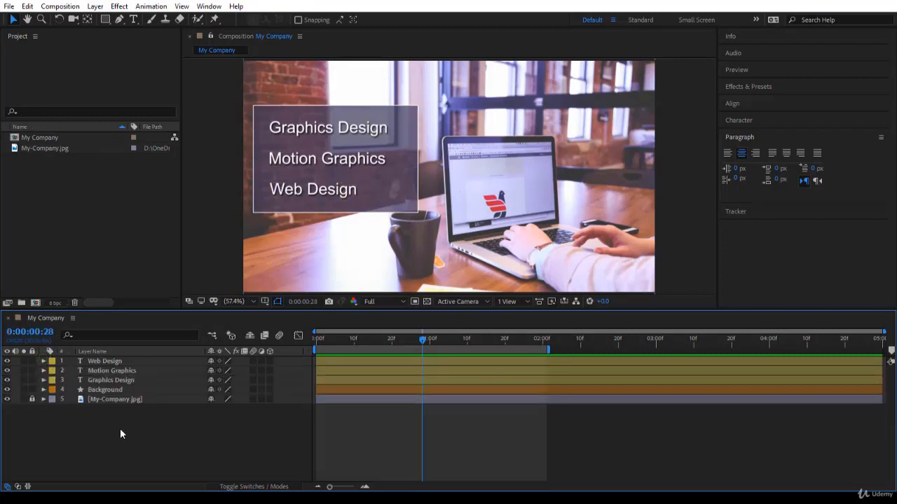
Step: Show and hide only the keyframed properties of the Web Design layer
click(112, 361)
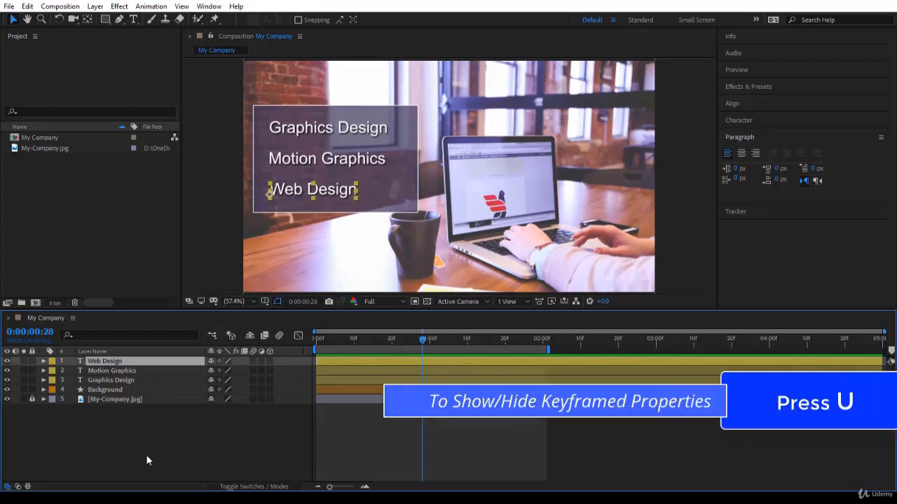
key(u)
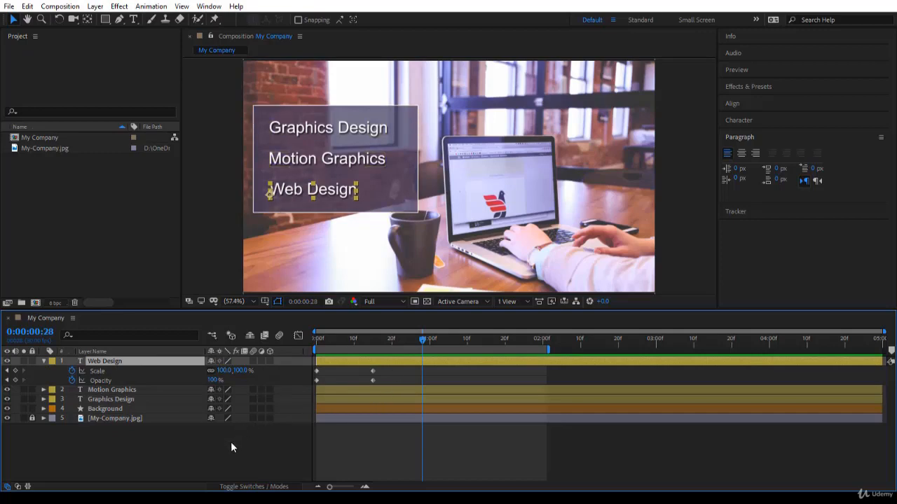
key(u)
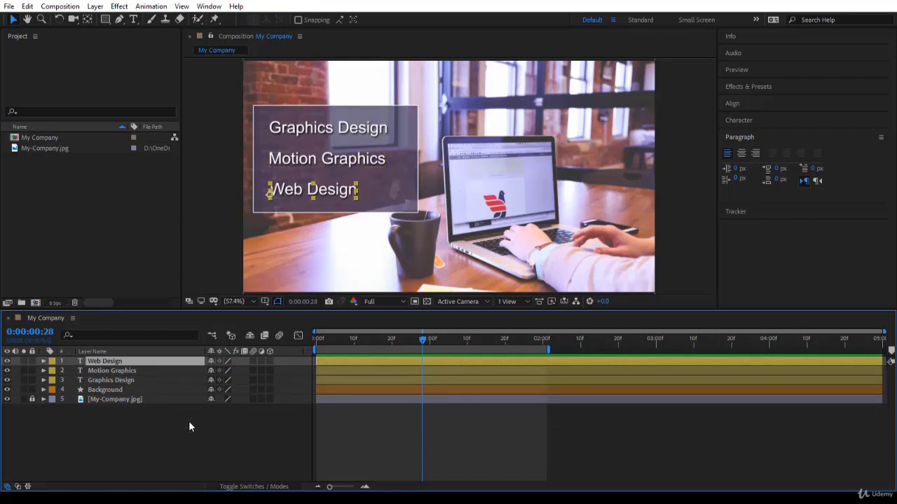
key(u)
key(u)
Step: Reveal the keyframed properties of the Web Design, Motion Graphics, Graphics Design and Background layers together
drag(116, 430, 144, 362)
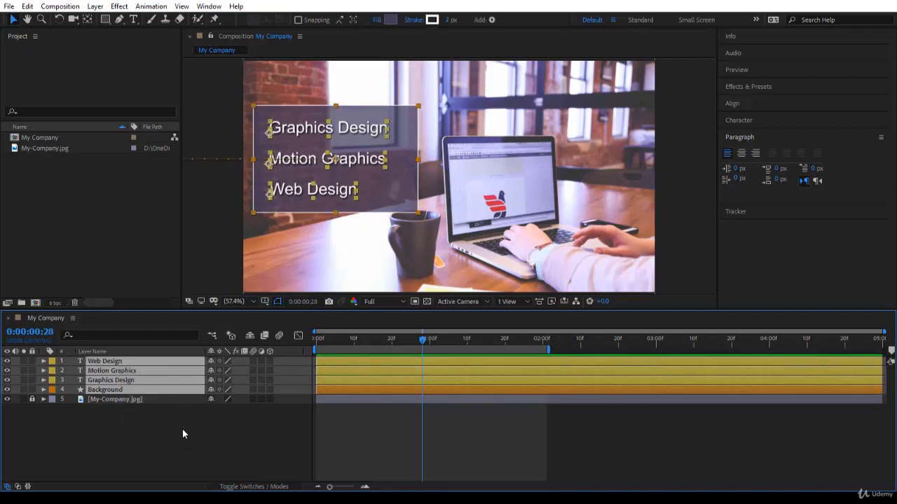
drag(109, 424, 175, 359)
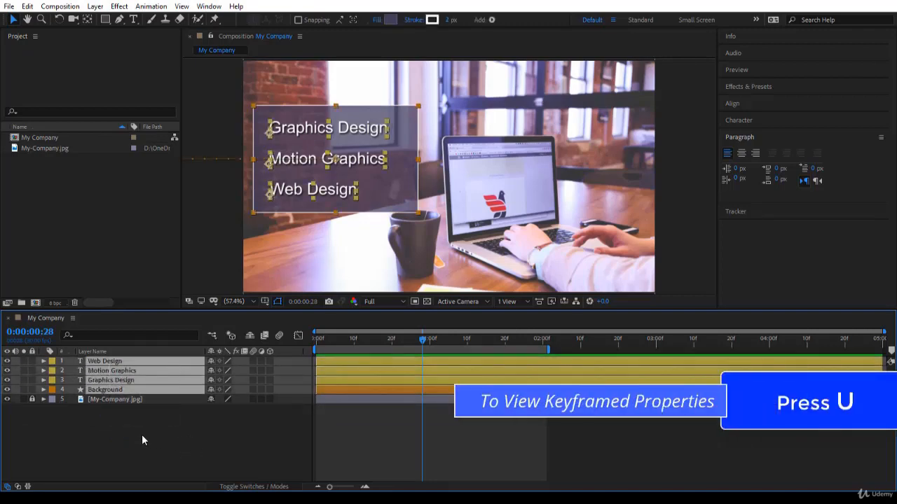
key(u)
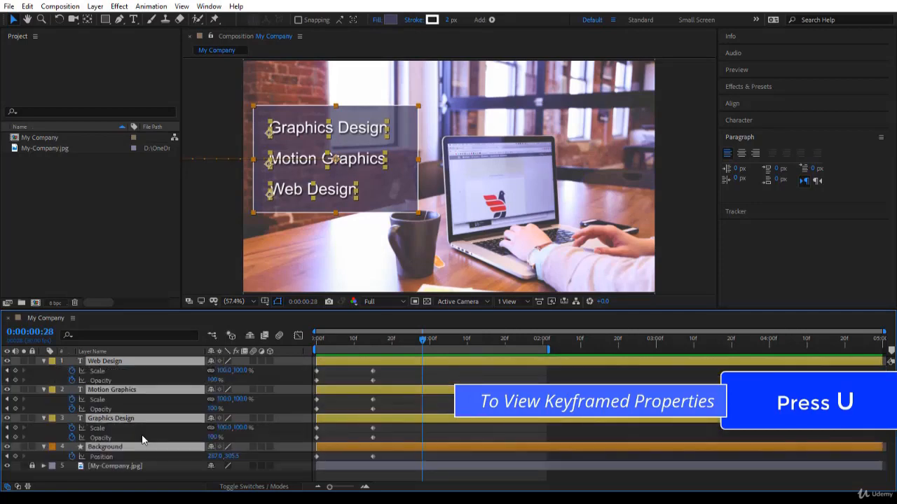
key(u)
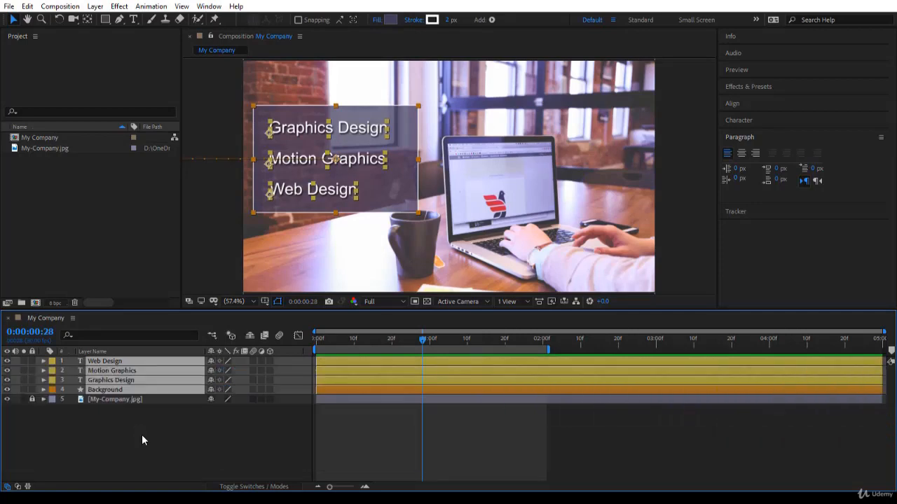
key(u)
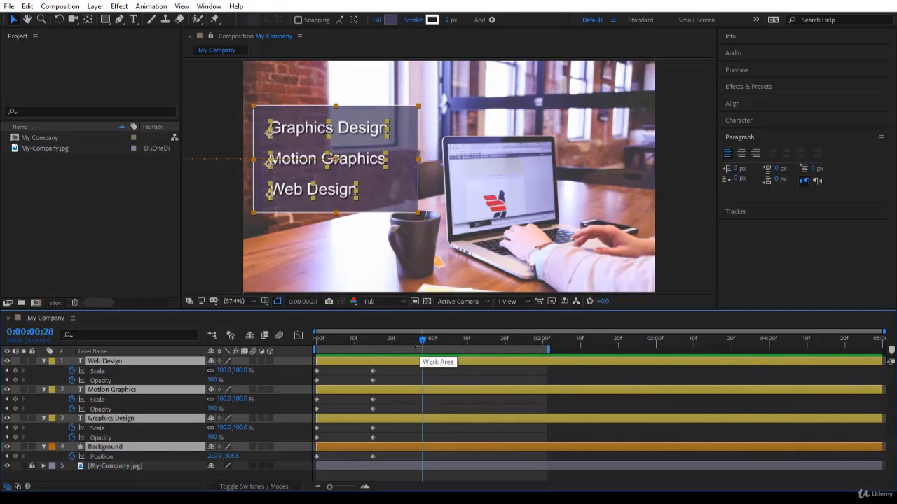
Step: Shift the Background layer in time so it starts at 0:00:00:27
drag(420, 343, 418, 379)
click(440, 374)
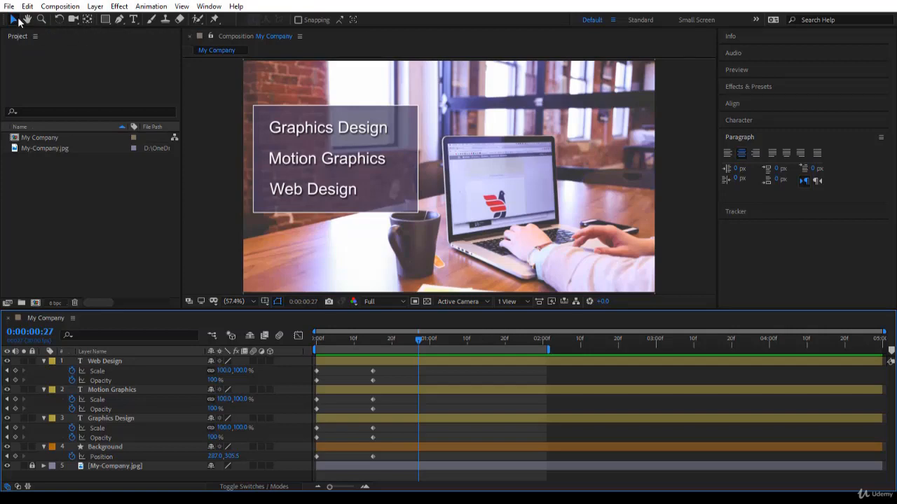
click(334, 449)
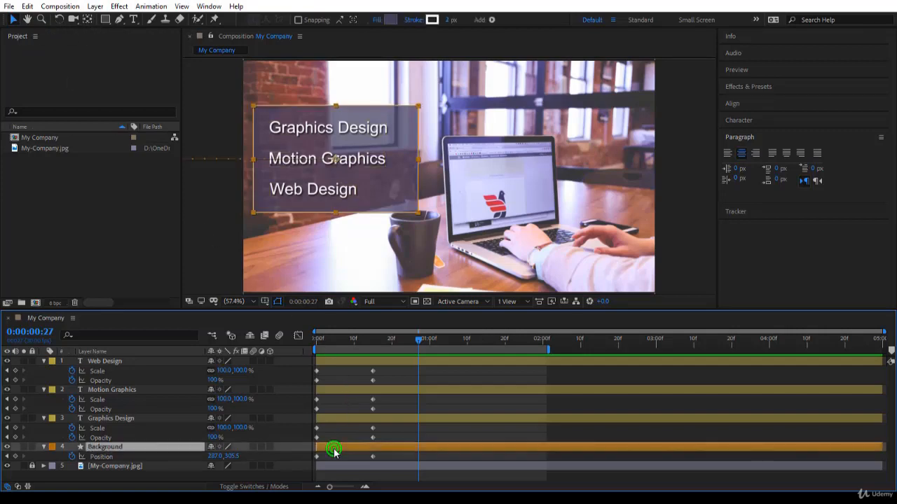
drag(333, 447, 437, 452)
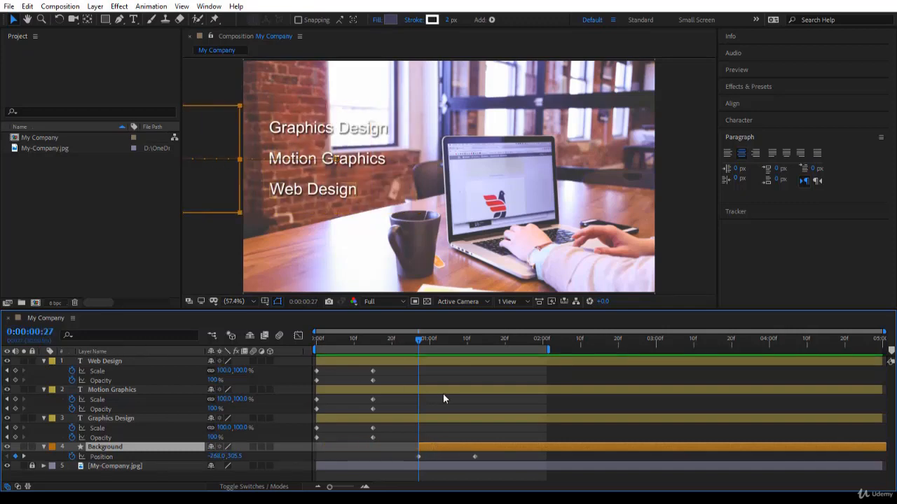
Step: Preview the composition from the start and scrub around the Background layer's entrance to examine its timing
key(Home)
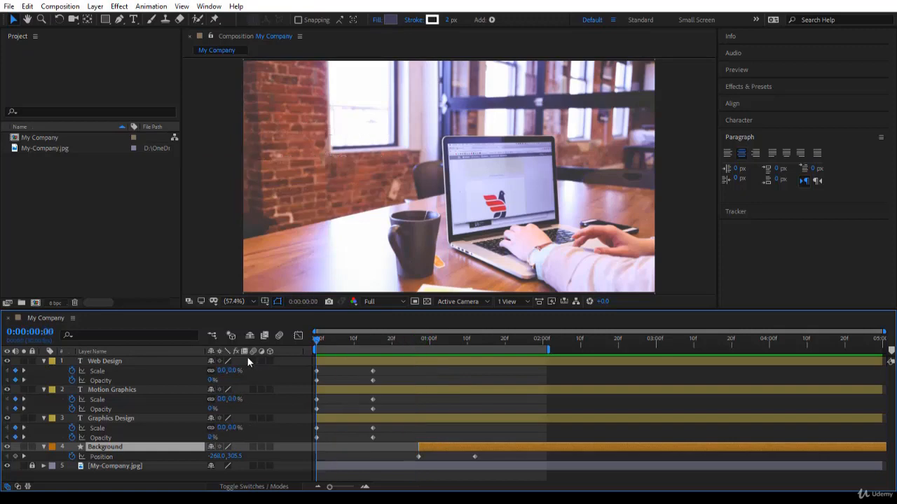
key(space)
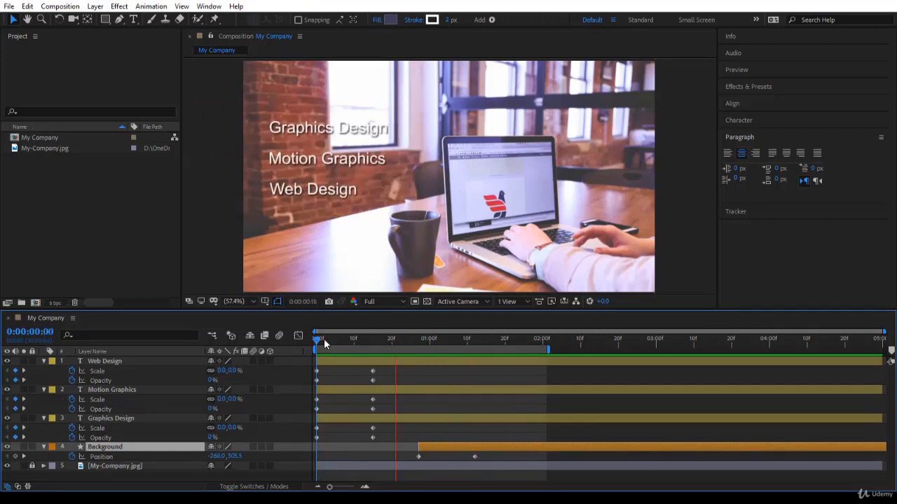
drag(317, 340, 415, 341)
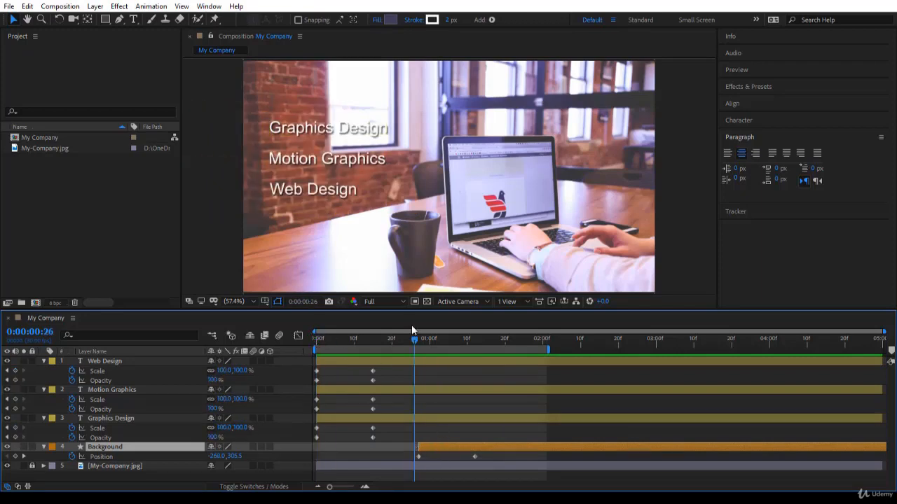
drag(414, 340, 353, 341)
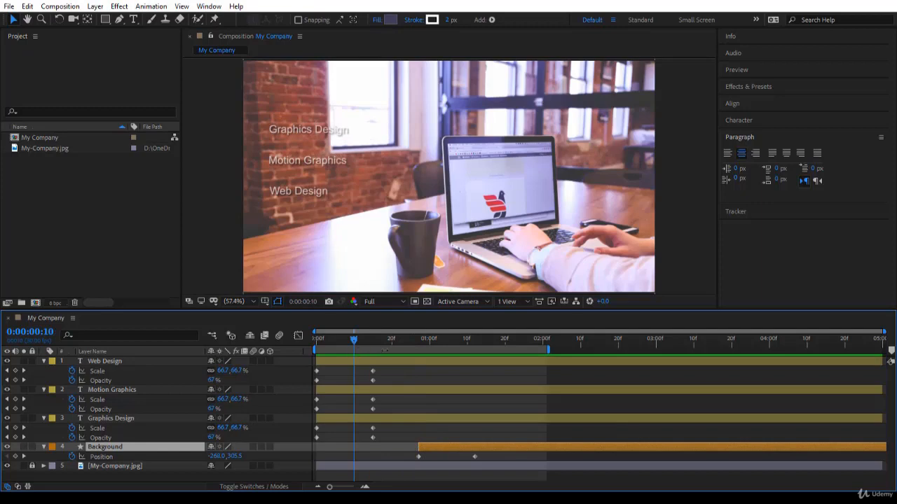
key(i)
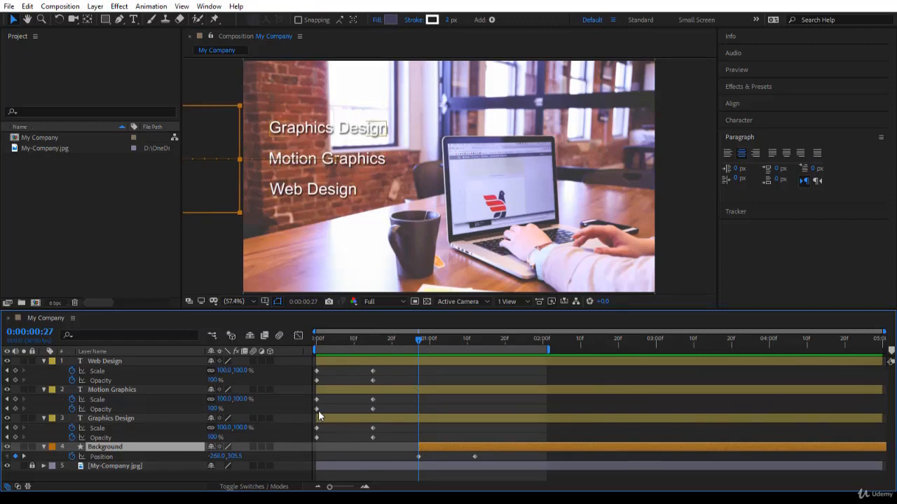
click(419, 340)
mouse_move(410, 343)
mouse_down()
mouse_move(349, 349)
mouse_move(402, 353)
mouse_up()
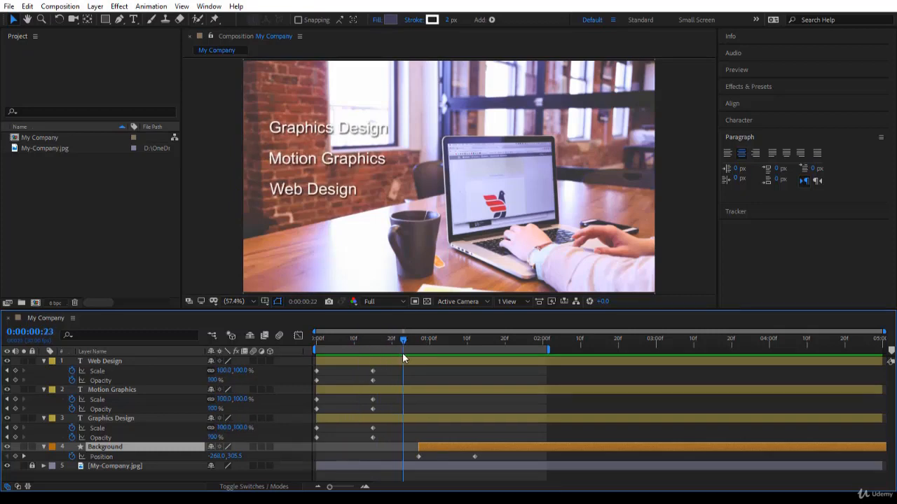
Step: Set the current time to frame 10 and shift the Background layer so it starts there
click(40, 333)
text(10)
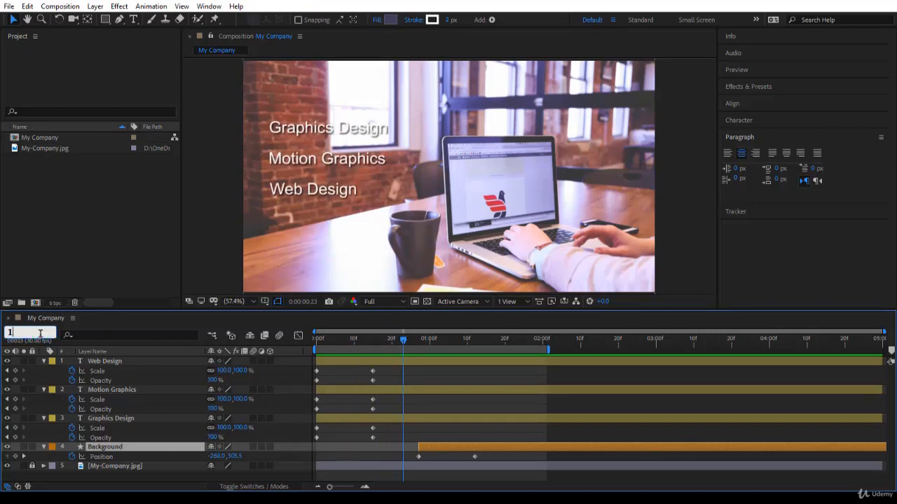
key(Return)
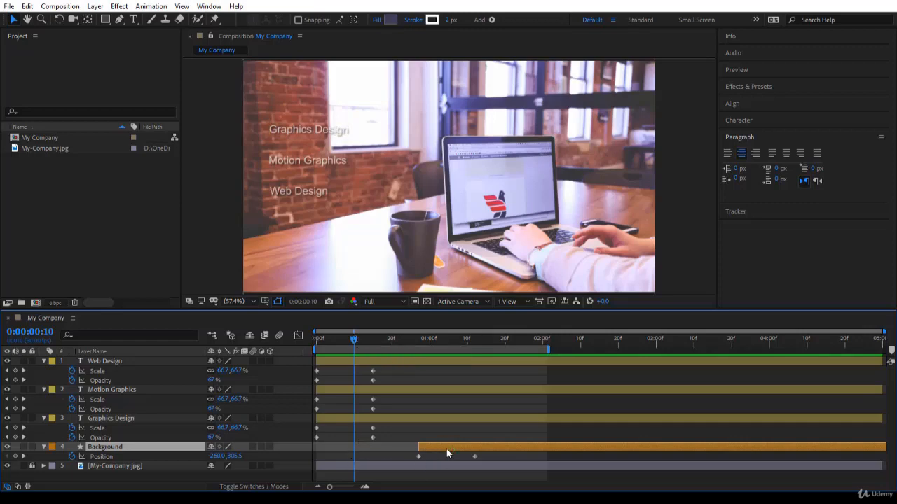
drag(447, 449, 387, 454)
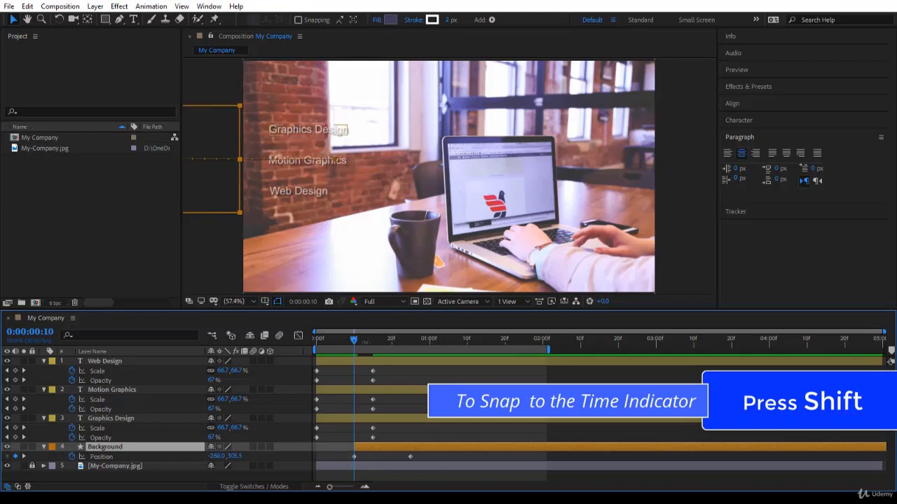
Step: Preview the composition from the beginning and scrub through the overlap of the Background and text animations
drag(351, 336, 284, 348)
key(space)
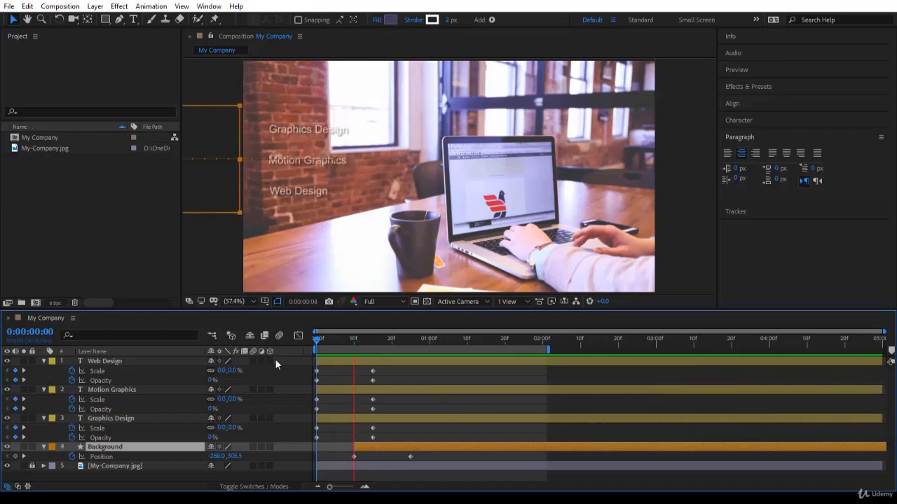
drag(320, 342, 370, 341)
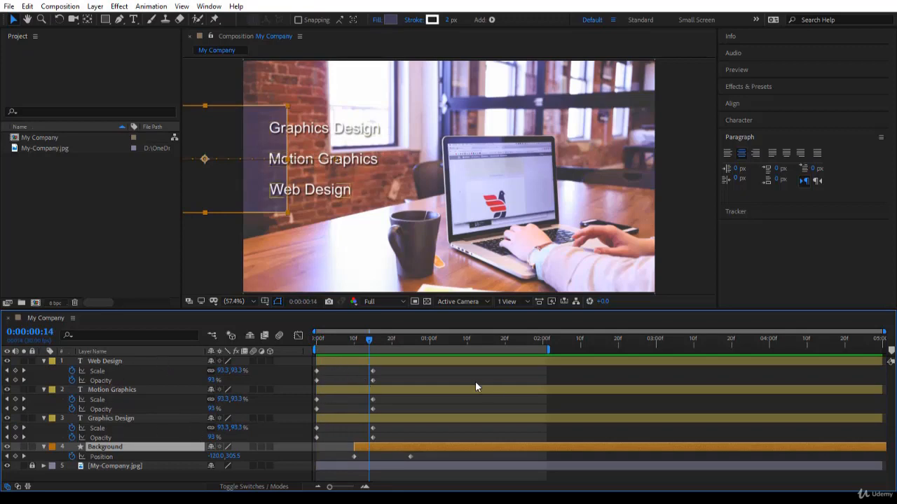
Step: Shift the Graphics Design, Motion Graphics and Web Design layers together so they start at 0:00:00:20
drag(369, 341, 393, 345)
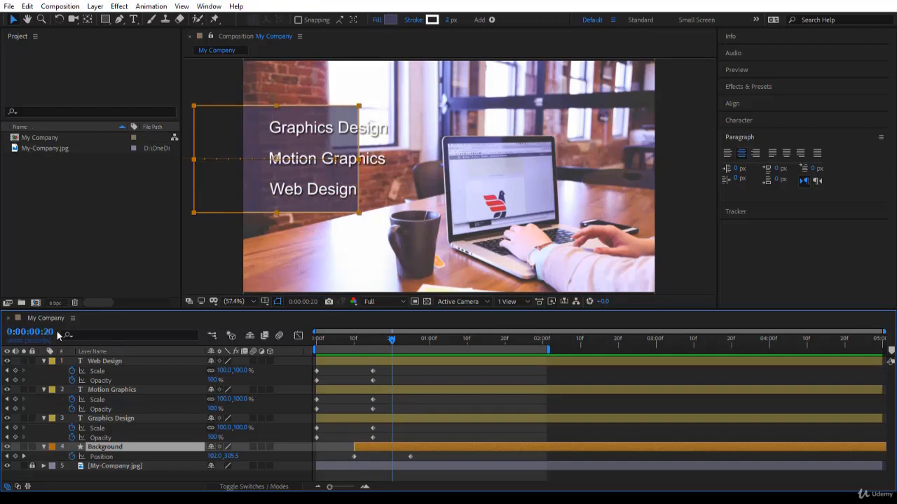
click(360, 419)
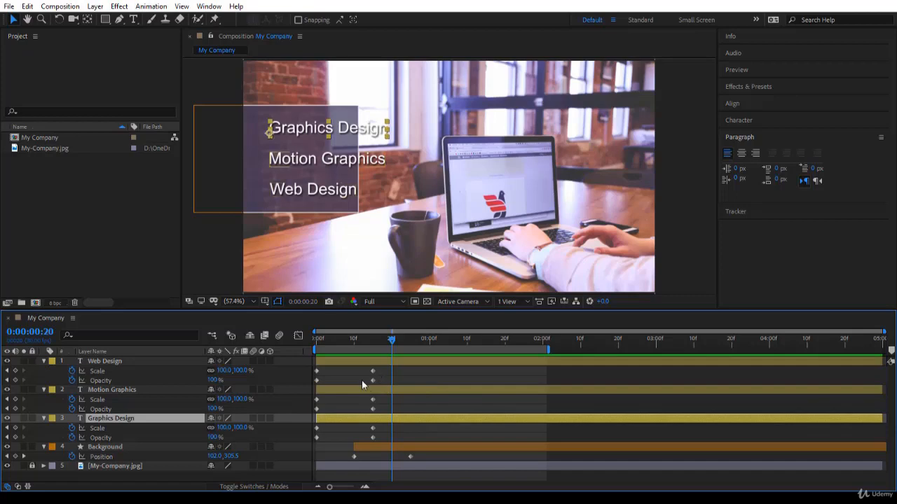
shift+click(360, 361)
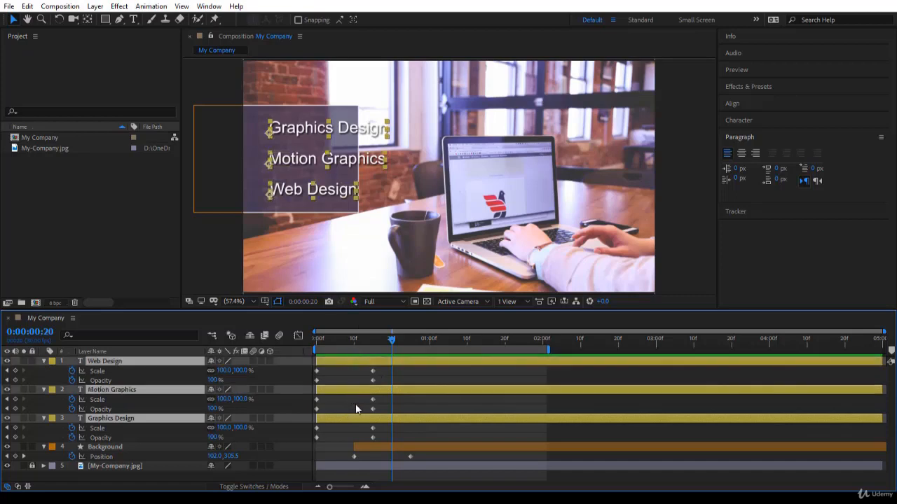
click(355, 419)
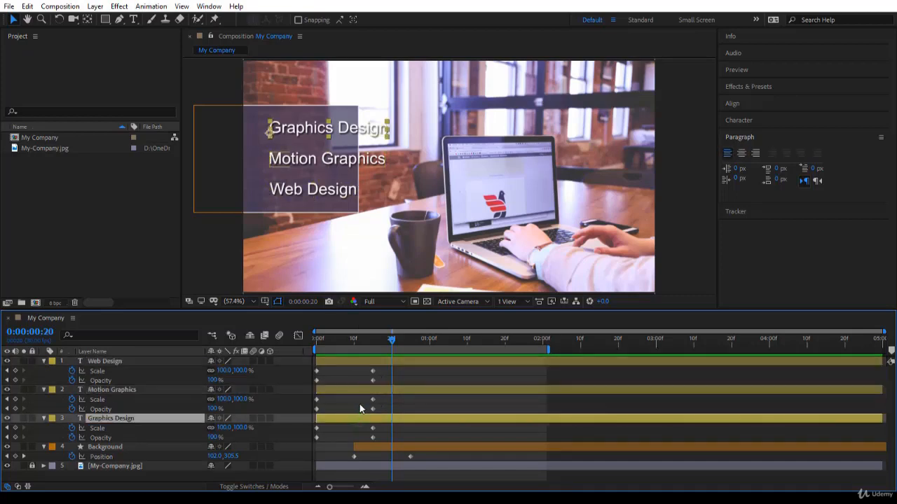
shift+click(349, 391)
shift+click(354, 362)
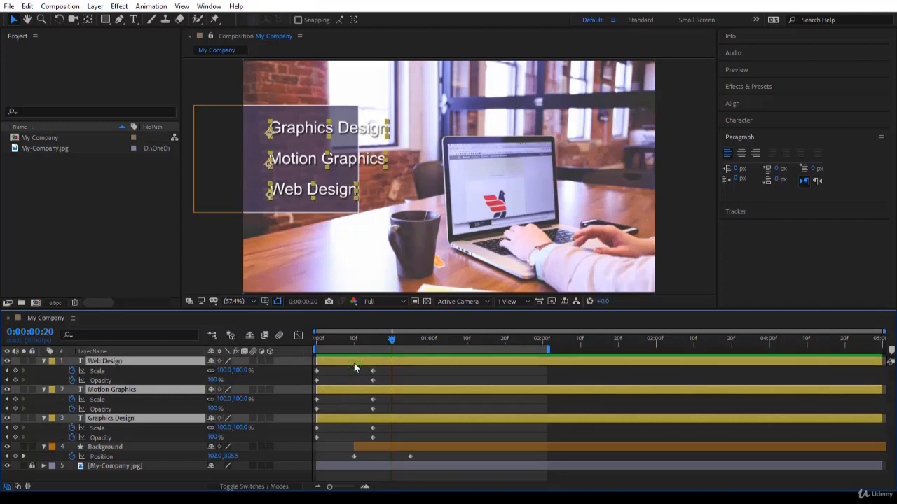
drag(350, 360, 419, 378)
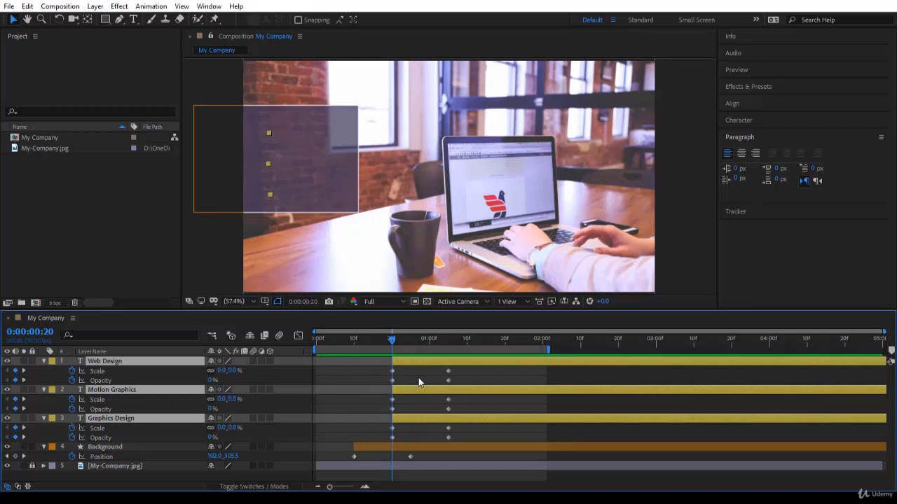
Step: Preview the retimed animation, and try moving Web Design's ending Scale keyframe to 0:00:00:27 before returning it to its former time
drag(394, 343, 276, 364)
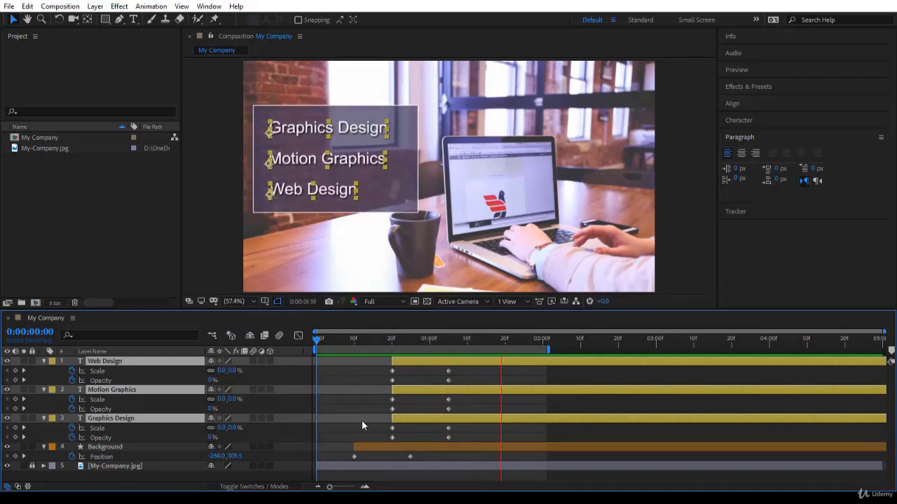
drag(315, 339, 419, 390)
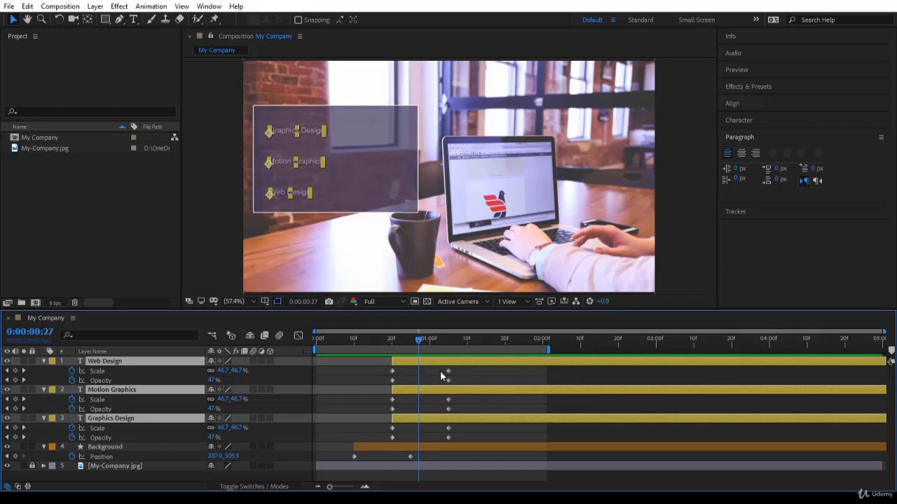
drag(448, 371, 416, 370)
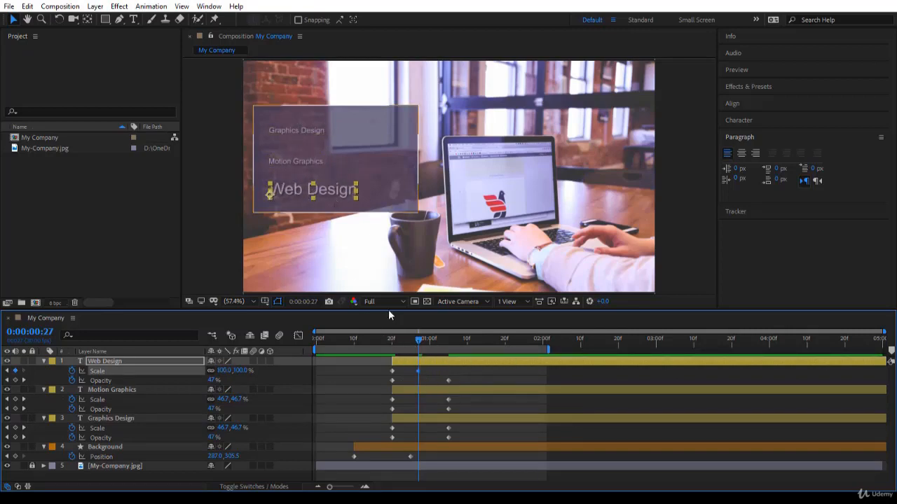
drag(417, 370, 450, 381)
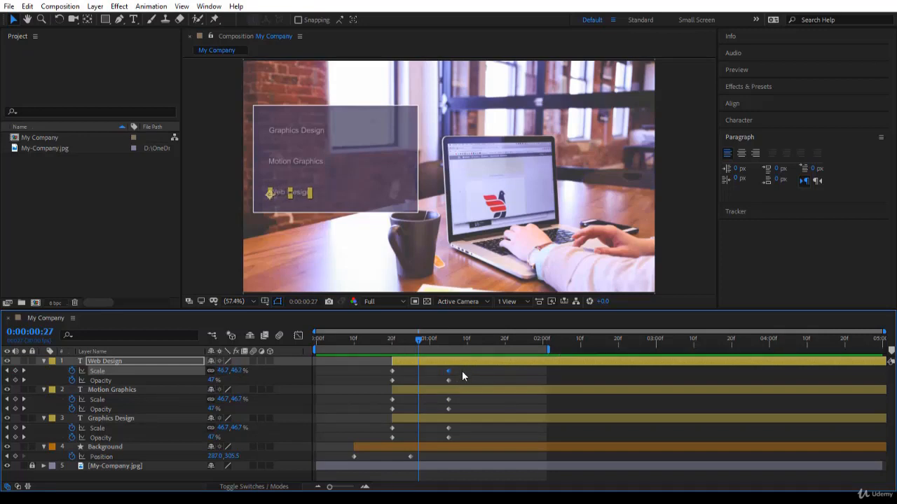
Step: Select the ending Scale and Opacity keyframes of all three text layers and move them to about 0:00:01:07
click(461, 371)
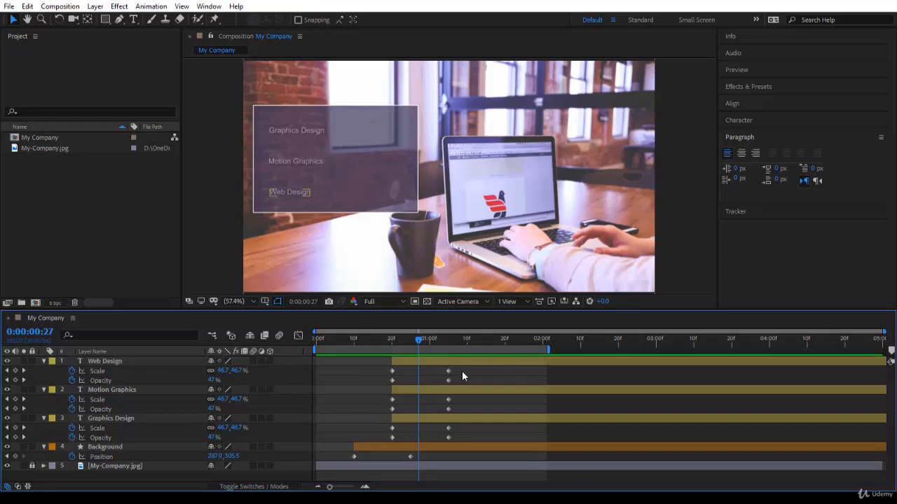
drag(462, 371, 436, 442)
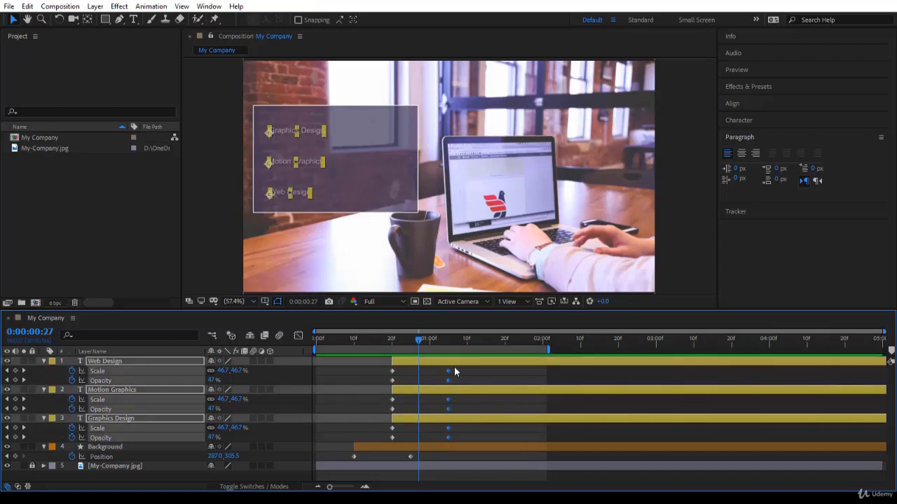
click(457, 372)
drag(454, 371, 456, 429)
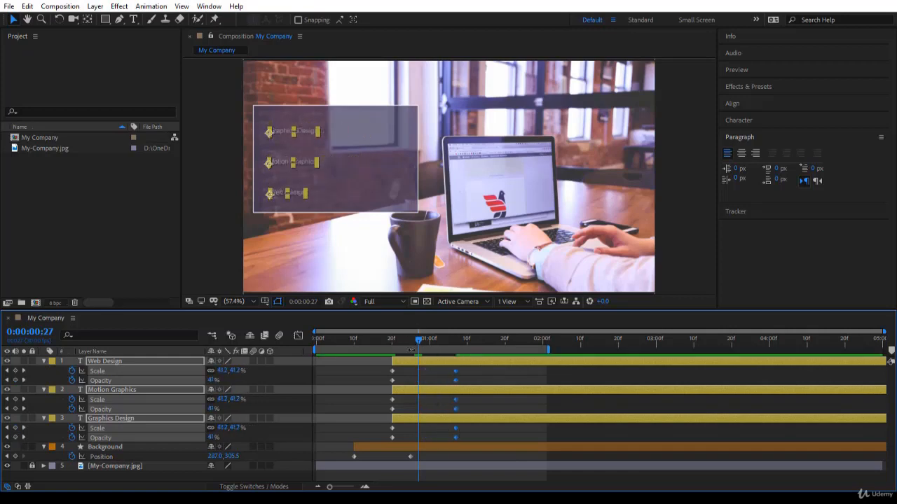
Step: Advance the current time 10 frames from 0:00:00:20 and align all ending text Scale and Opacity keyframes to 0:00:01:00
click(410, 362)
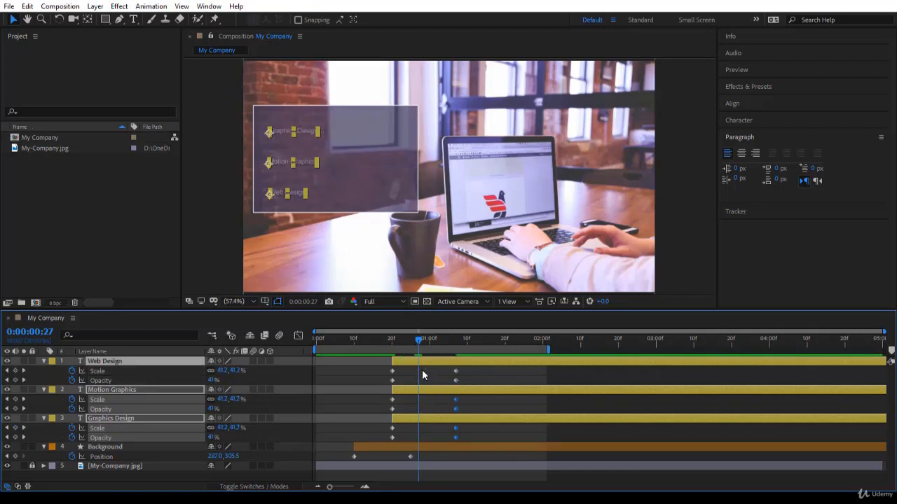
key(j)
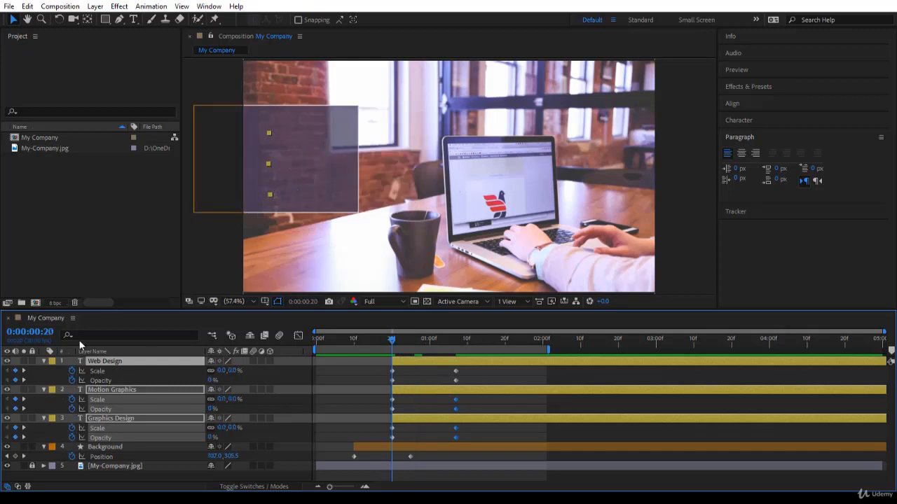
click(40, 333)
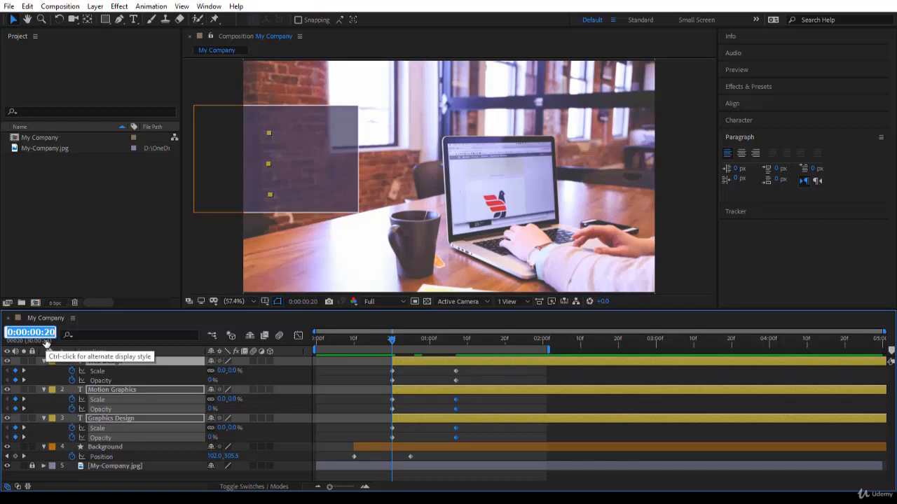
text(+10)
key(Return)
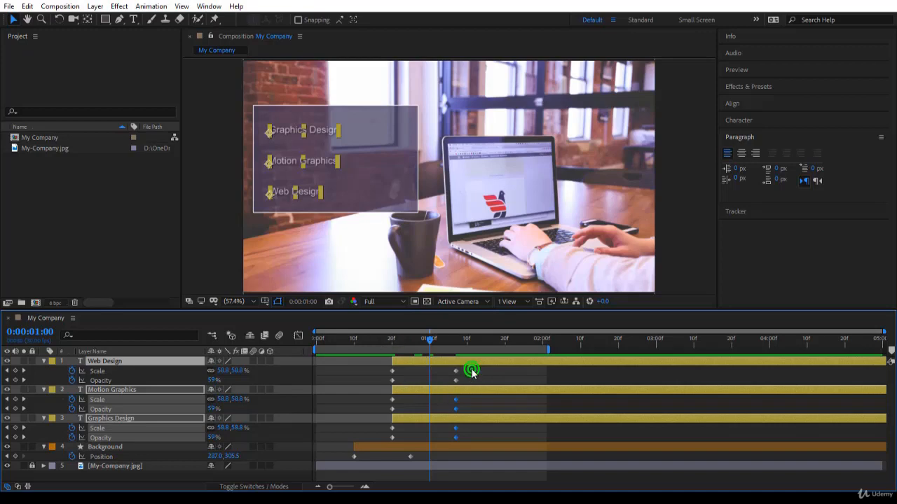
drag(472, 366, 435, 437)
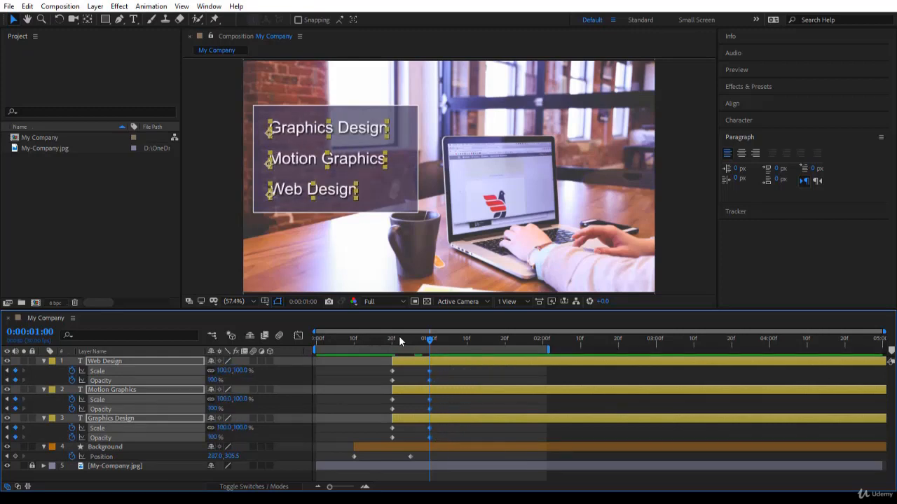
Step: Preview from the beginning and tighten the text animations by moving their ending Scale and Opacity keyframes to about 0:00:00:26
click(354, 346)
click(342, 345)
drag(332, 345, 285, 337)
key(space)
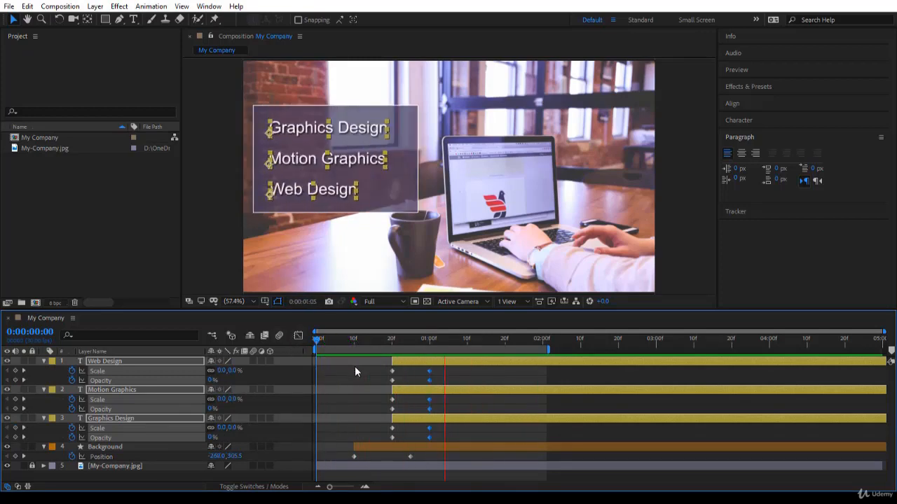
click(429, 371)
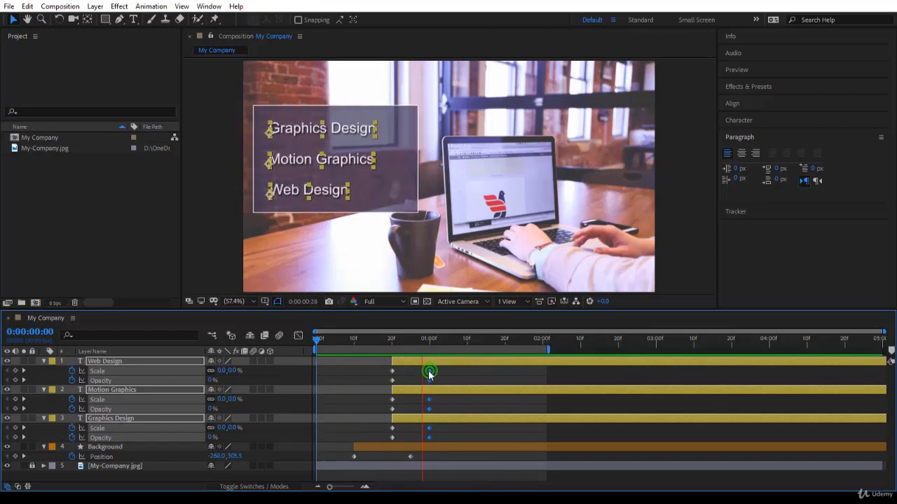
drag(428, 375, 414, 377)
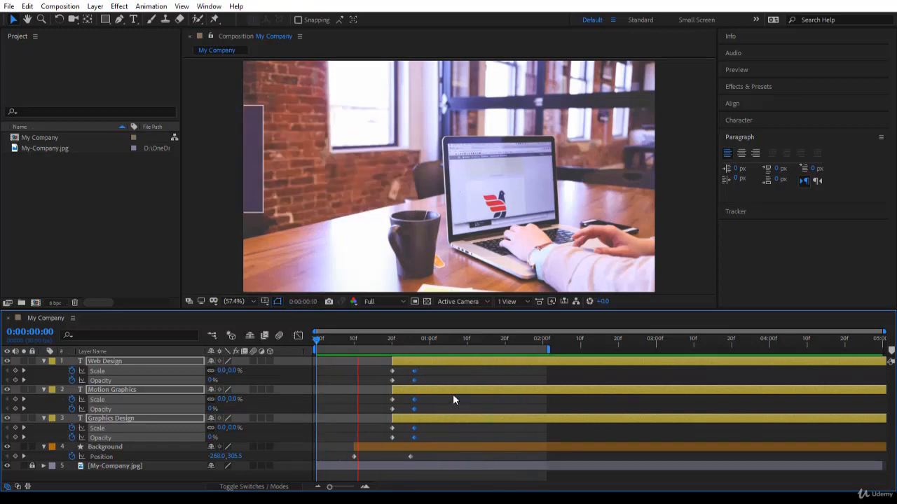
click(452, 404)
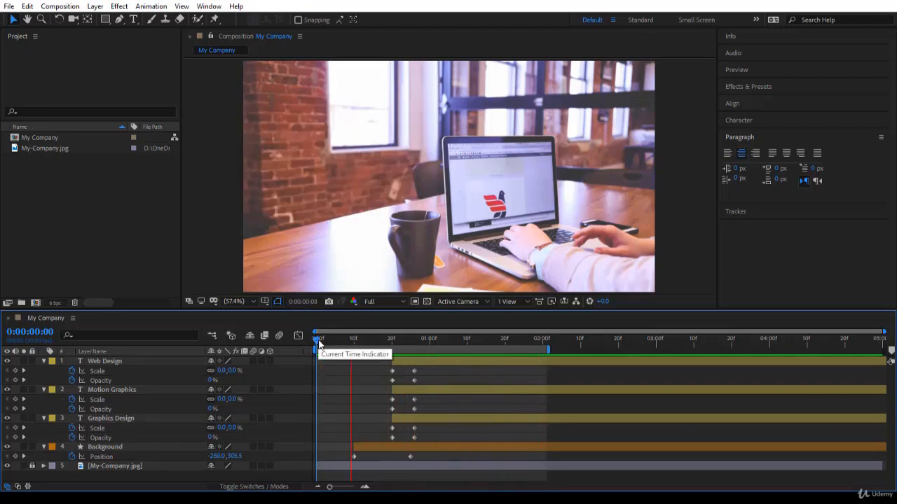
Step: Stagger the text layers by shifting Motion Graphics to start at about 0:00:00:26 and Web Design at about 0:00:01:02
drag(319, 341, 448, 376)
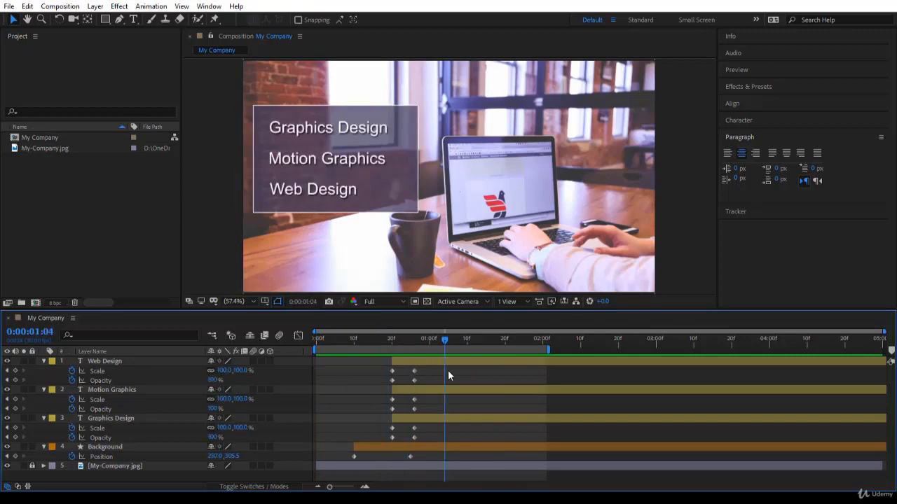
click(301, 135)
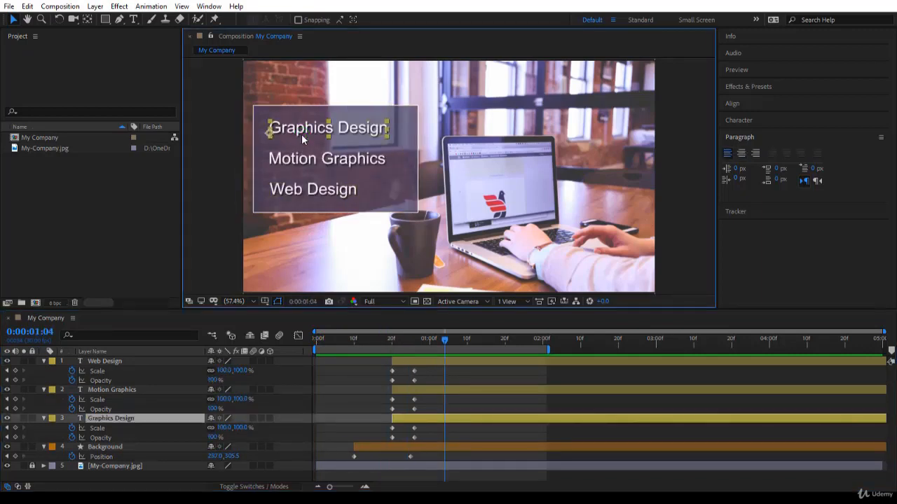
click(301, 160)
click(304, 192)
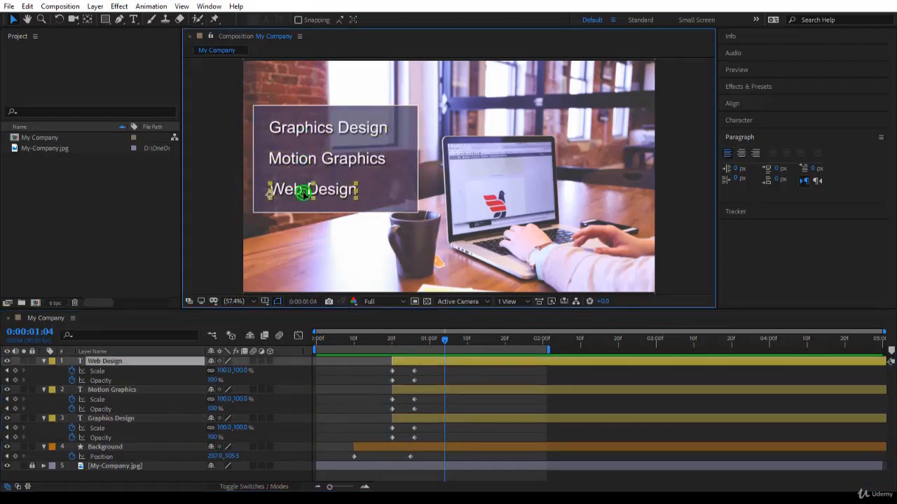
click(344, 376)
click(379, 417)
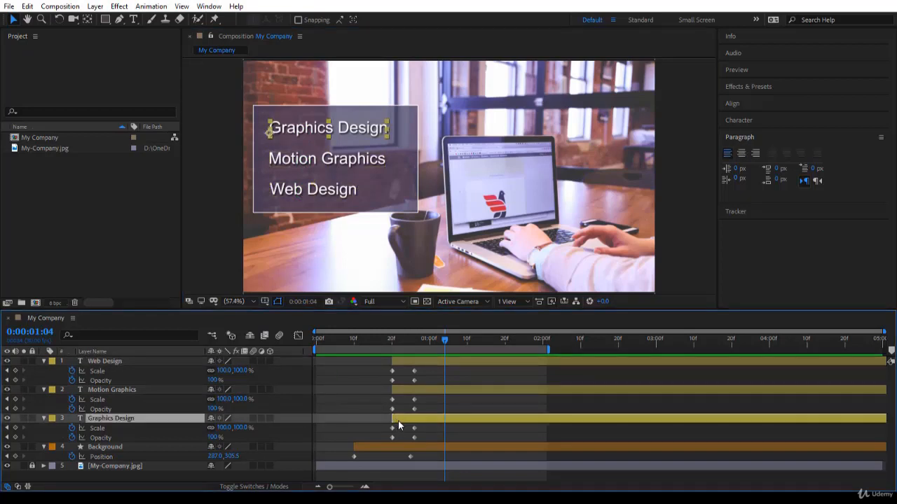
click(404, 387)
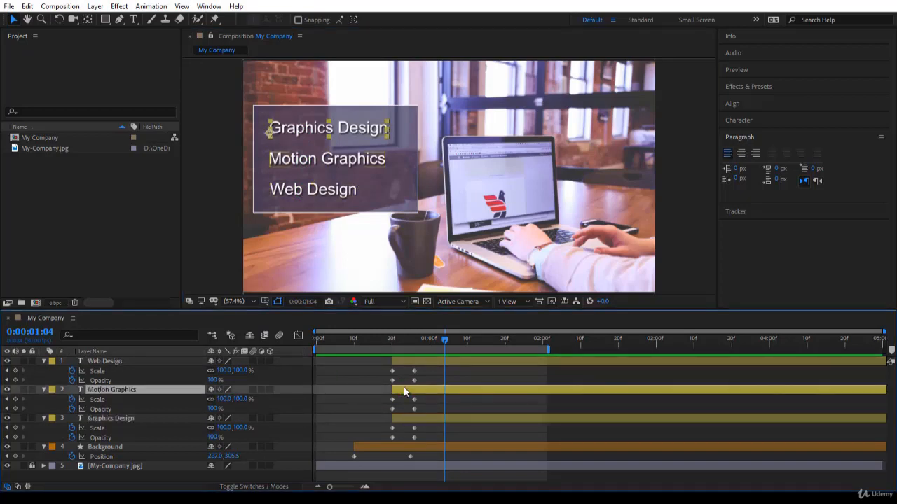
drag(404, 387, 425, 388)
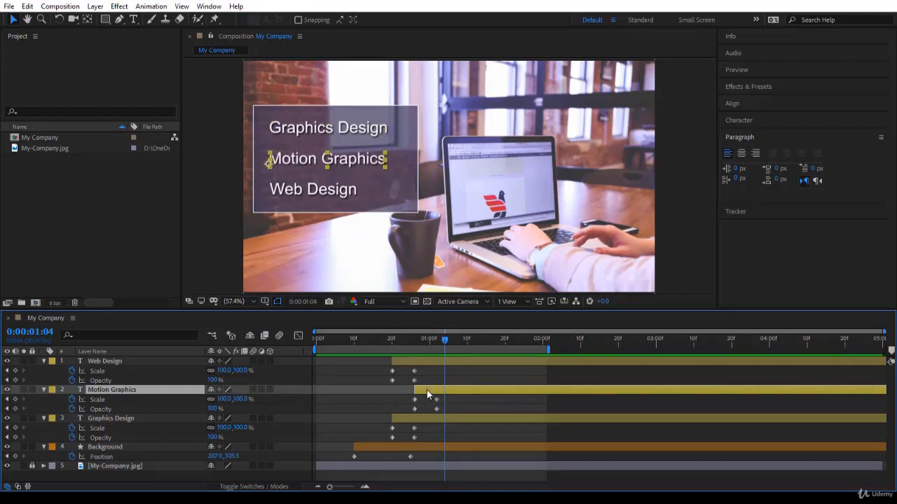
click(409, 363)
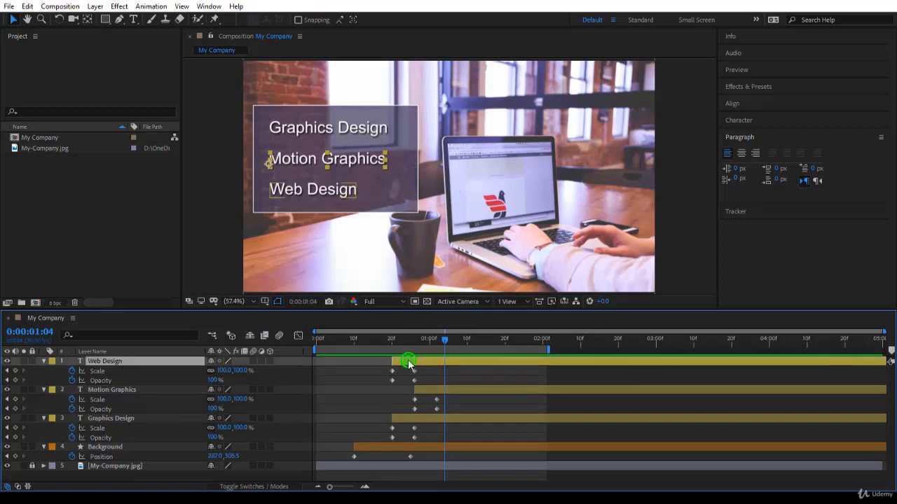
drag(409, 362, 276, 353)
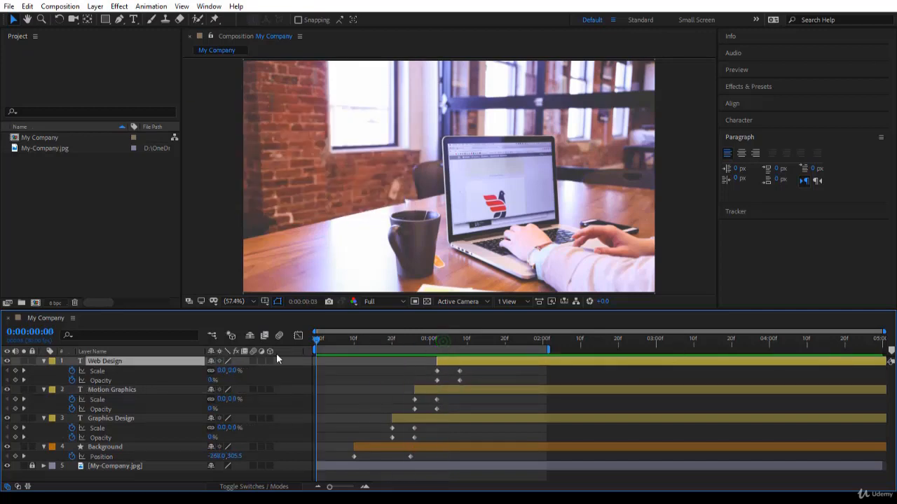
Step: Preview the staggered text animation and collapse the revealed properties of all layers
key(space)
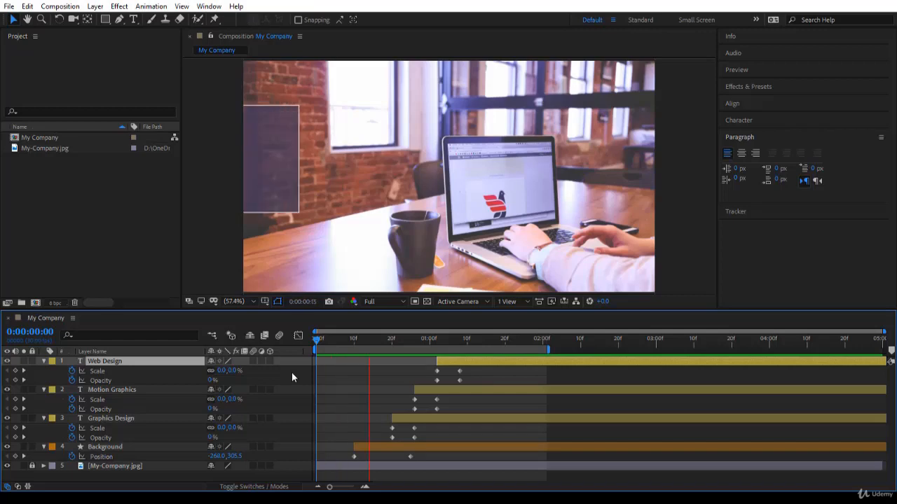
click(354, 394)
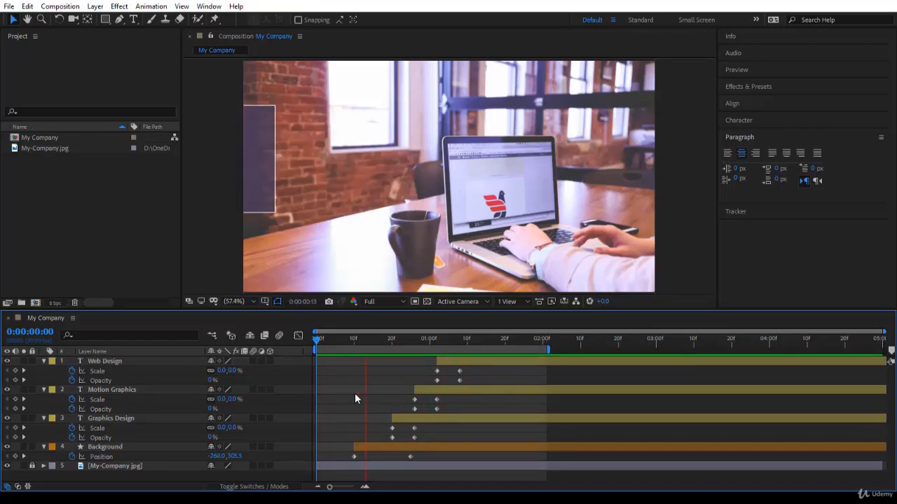
click(161, 360)
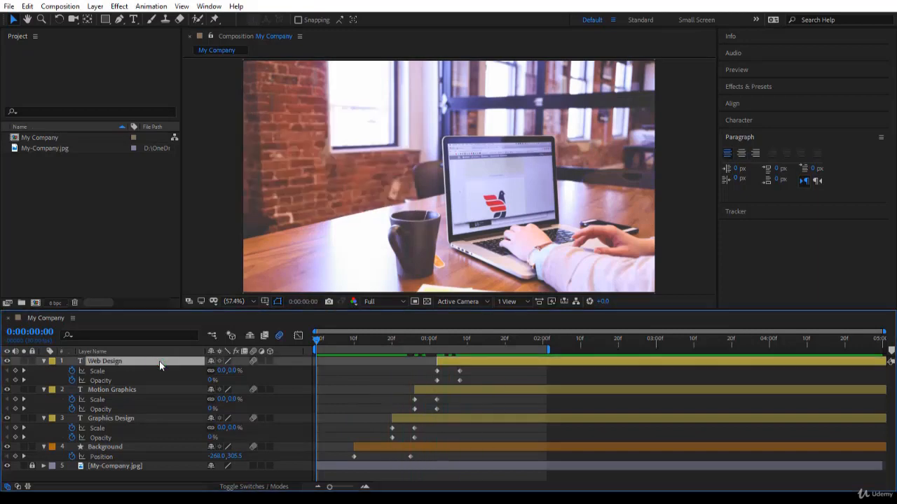
key(ctrl+a)
click(43, 362)
click(116, 420)
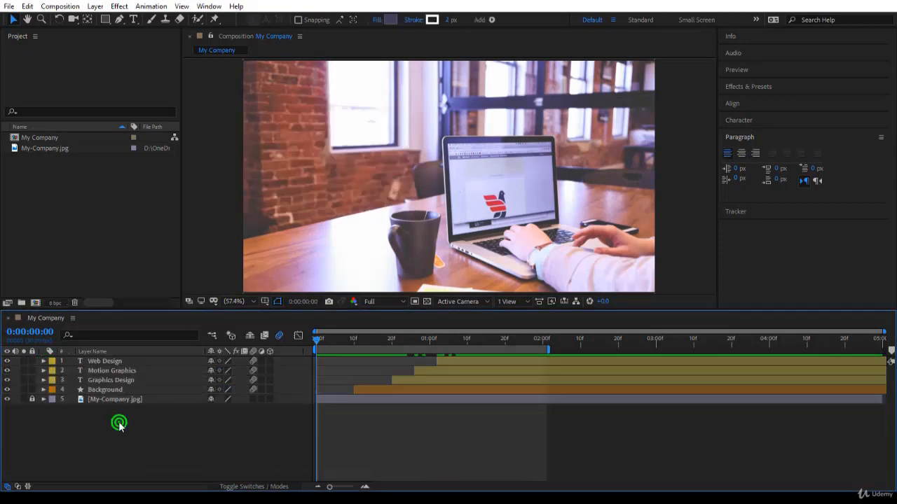
key(space)
Step: Enable motion blur for the composition and on the Web Design, Motion Graphics, Graphics Design and Background layers
click(254, 351)
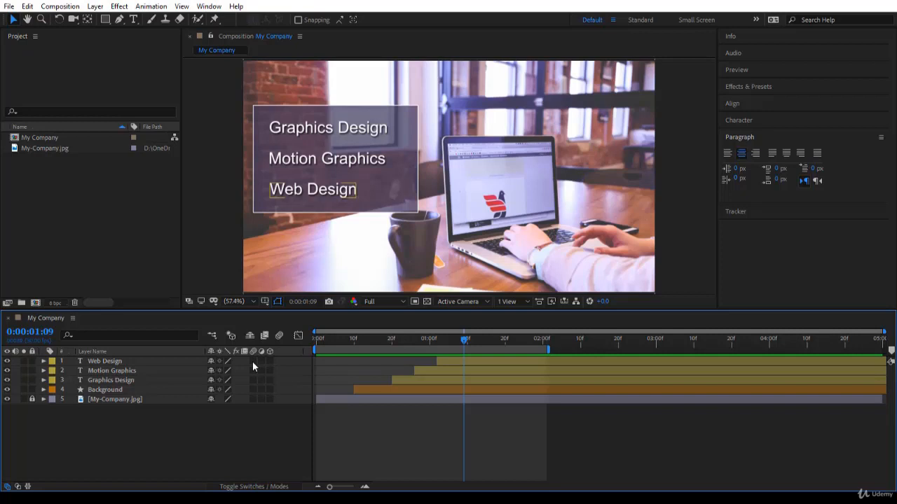
click(253, 361)
click(279, 337)
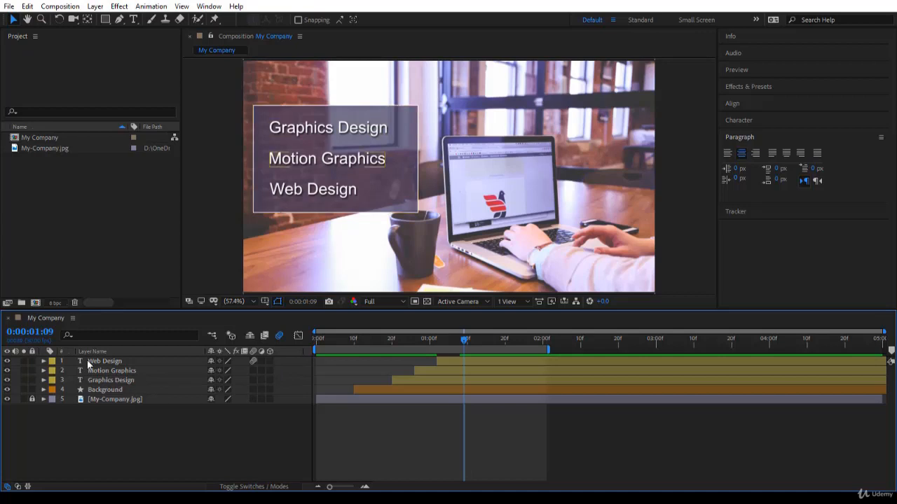
click(253, 370)
click(253, 379)
click(255, 389)
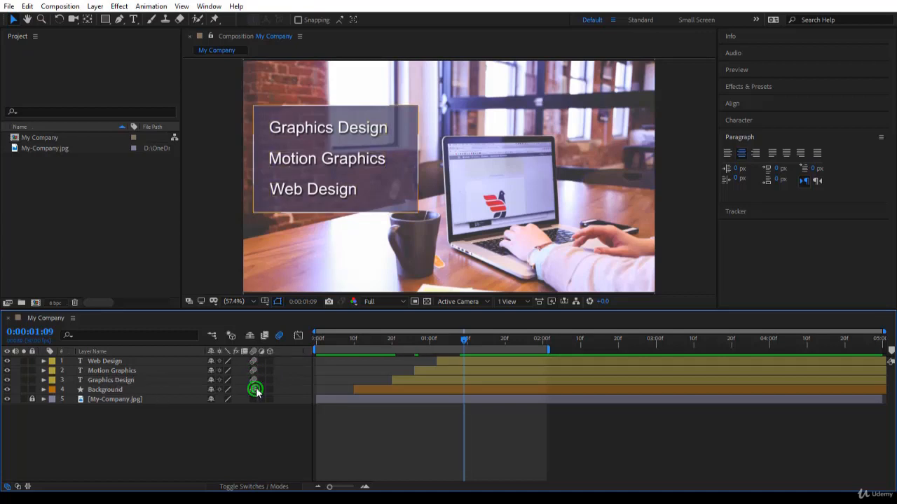
click(280, 337)
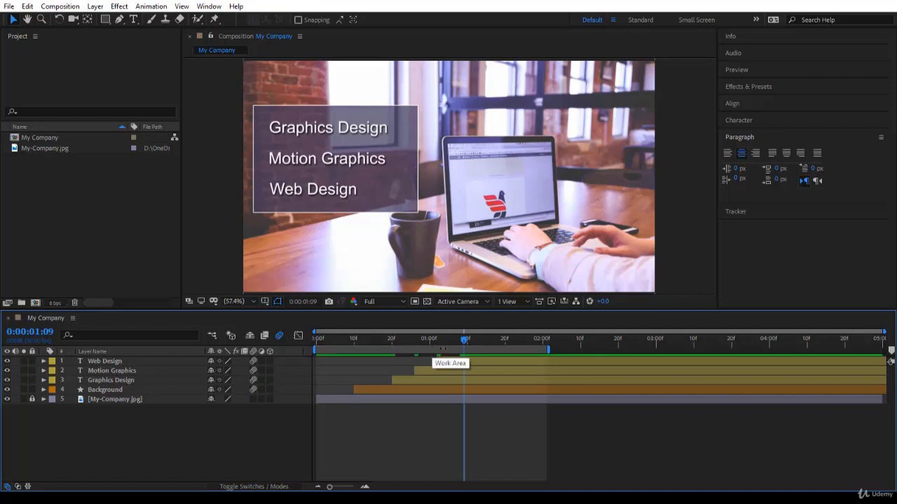
Step: Go to 0:00:01:07 and compare the Web Design text with its layer motion blur switched off and back on
mouse_move(465, 340)
mouse_down()
mouse_move(443, 341)
mouse_move(459, 351)
mouse_up()
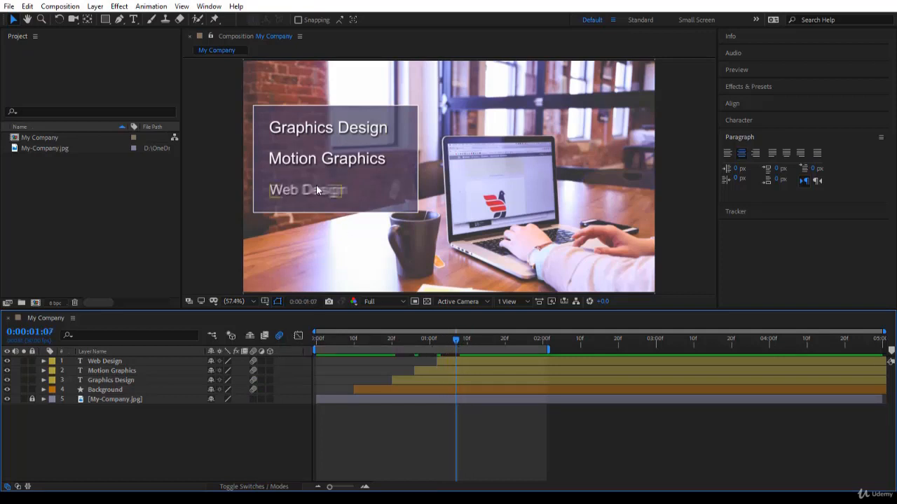
click(287, 190)
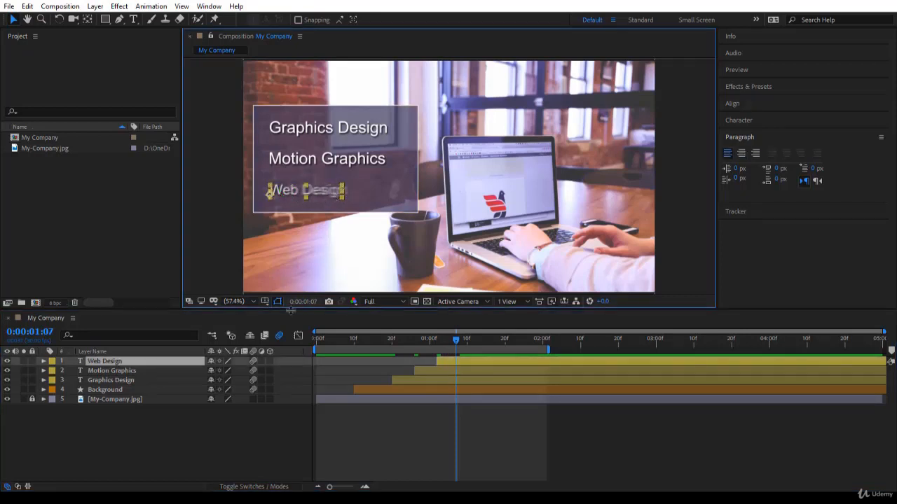
click(254, 361)
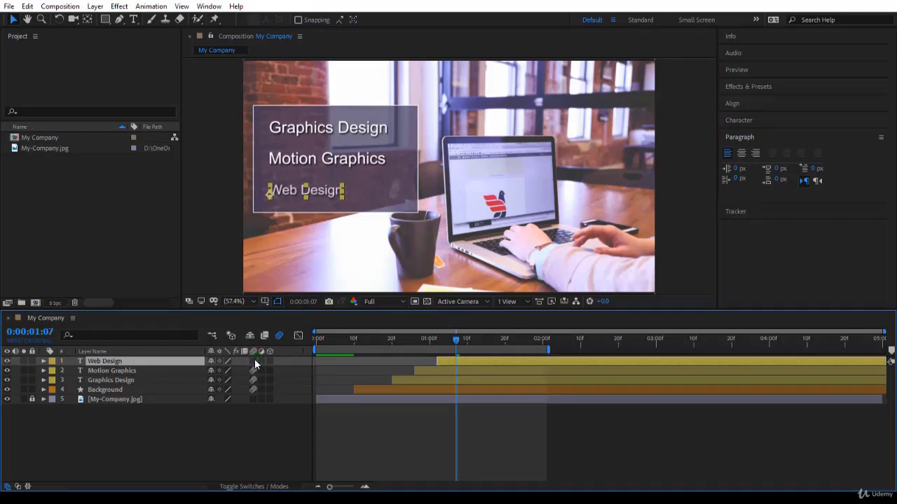
click(255, 362)
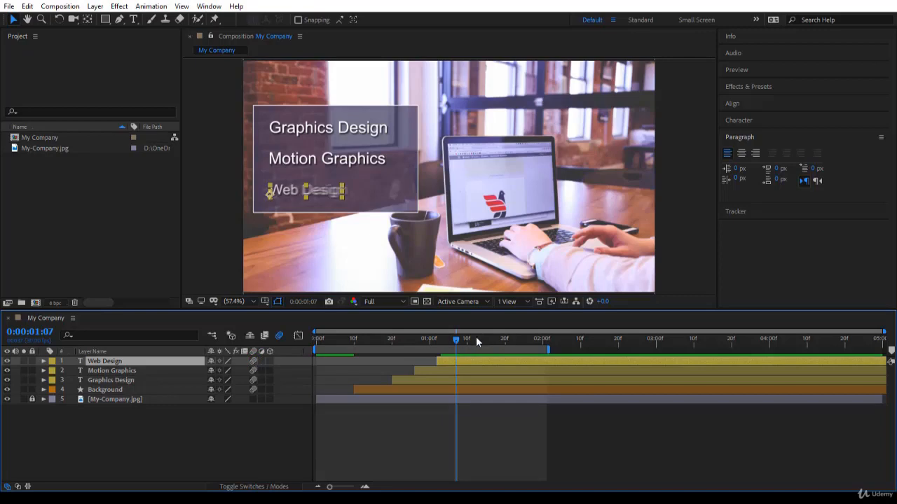
Step: Disable the composition's motion blur, scrub through the animation without it, and enable it again
click(281, 337)
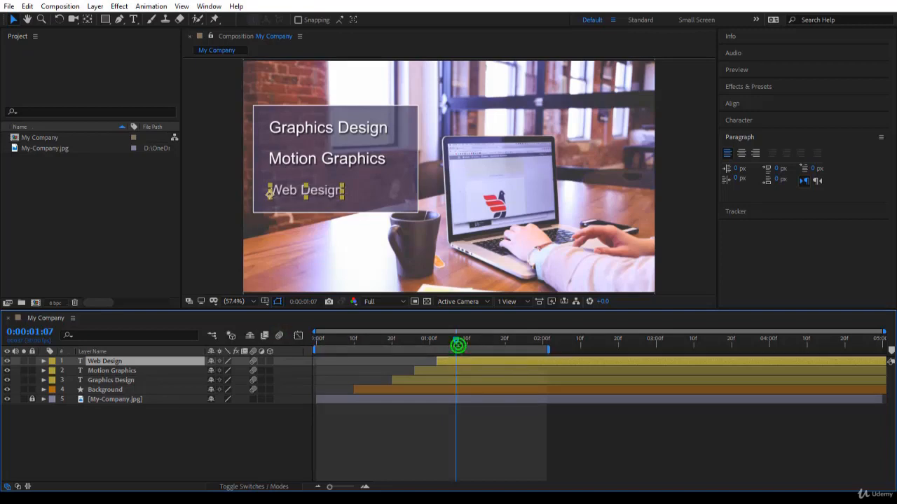
drag(355, 340, 475, 345)
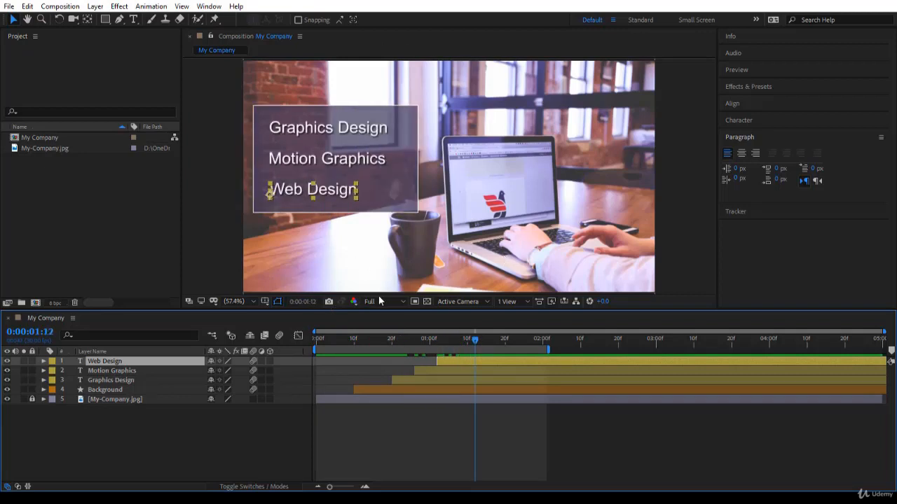
click(280, 336)
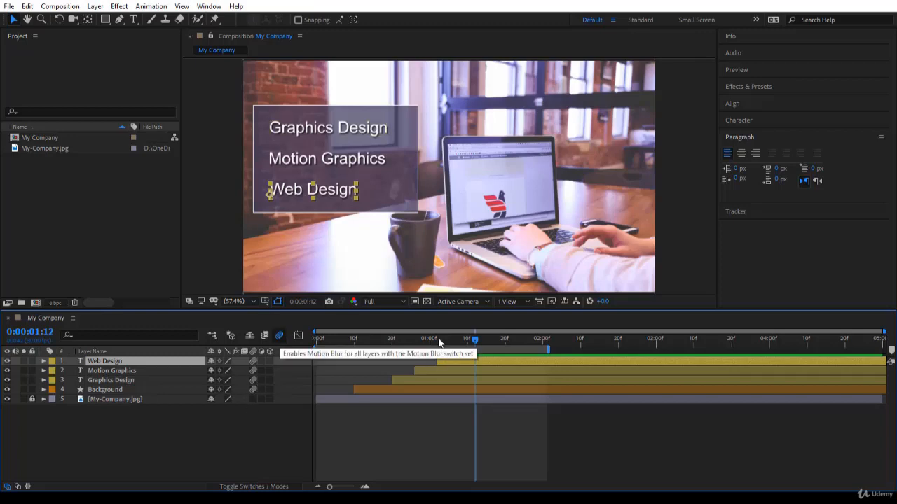
Step: Preview the motion-blurred animation from the beginning, scrub through the Background slide-in, and return to the first frame
drag(474, 339, 269, 358)
click(403, 435)
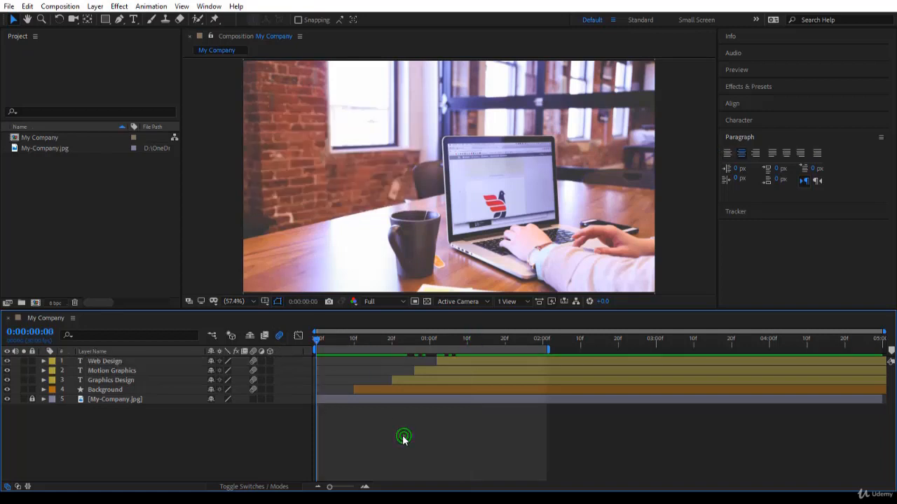
key(space)
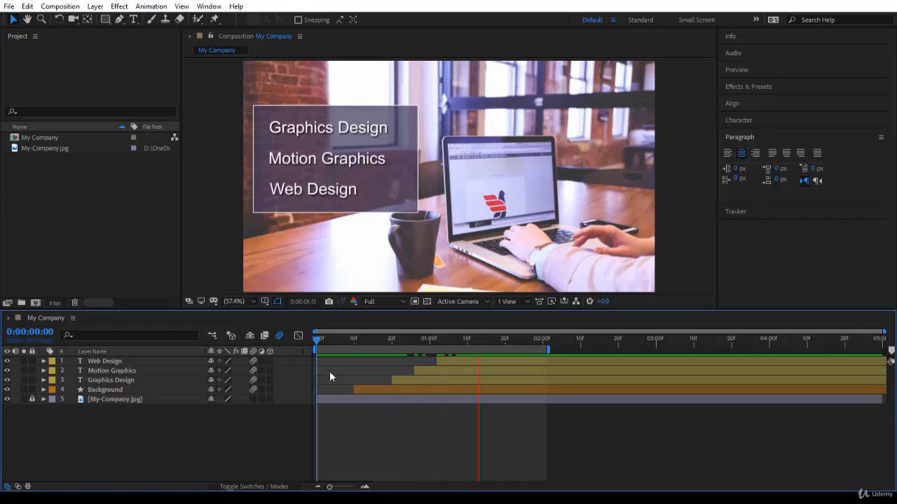
click(319, 341)
drag(327, 344, 377, 356)
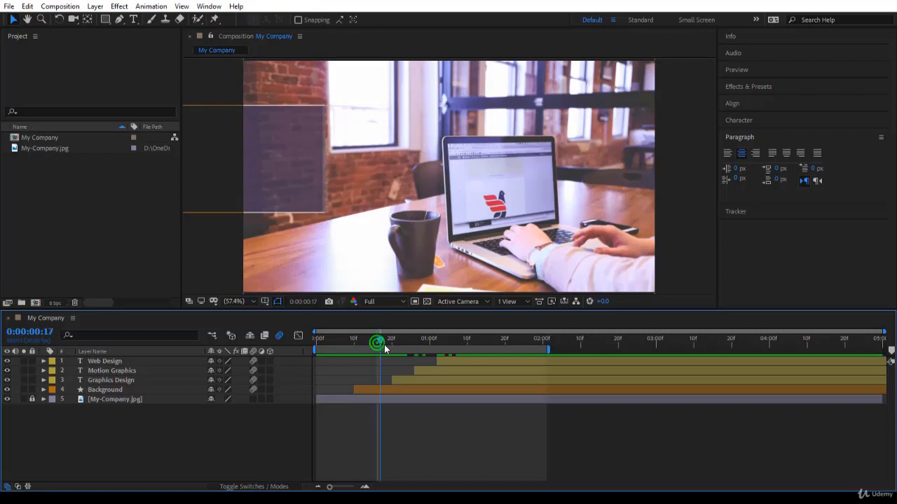
drag(376, 342, 317, 386)
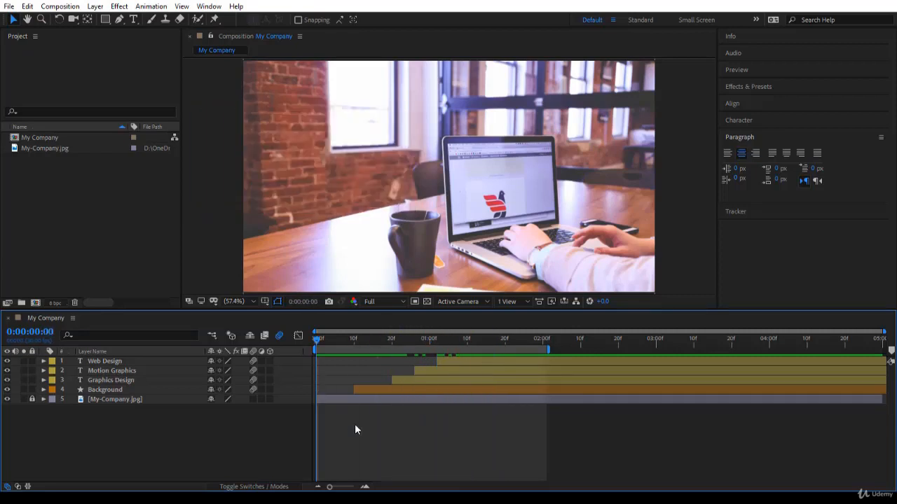